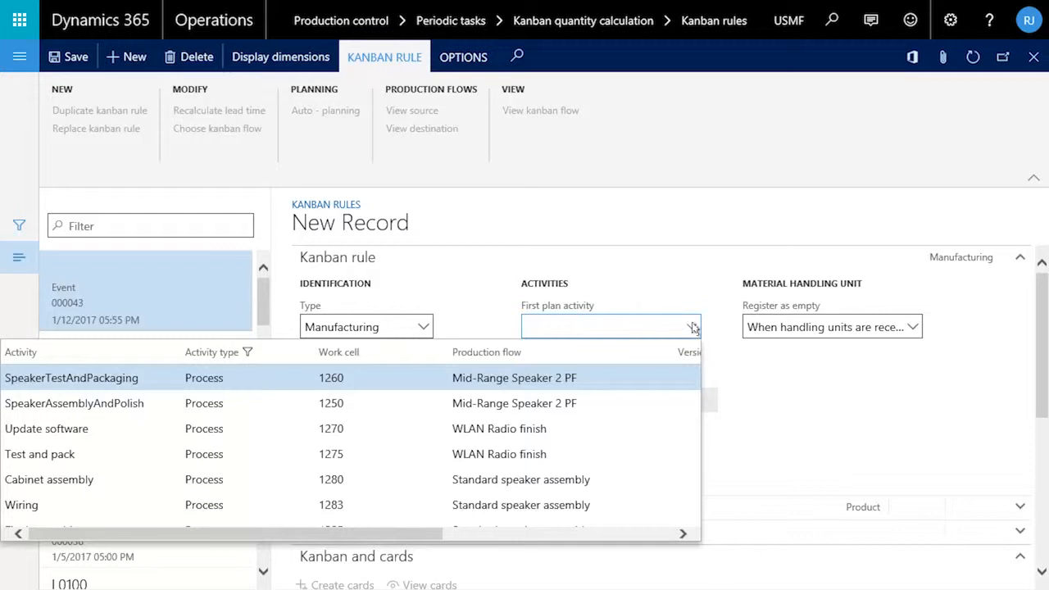
Step: Set the new kanban rule's first plan activity to SpeakerTestAndPackaging and register handling units as empty when they are received
click(91, 380)
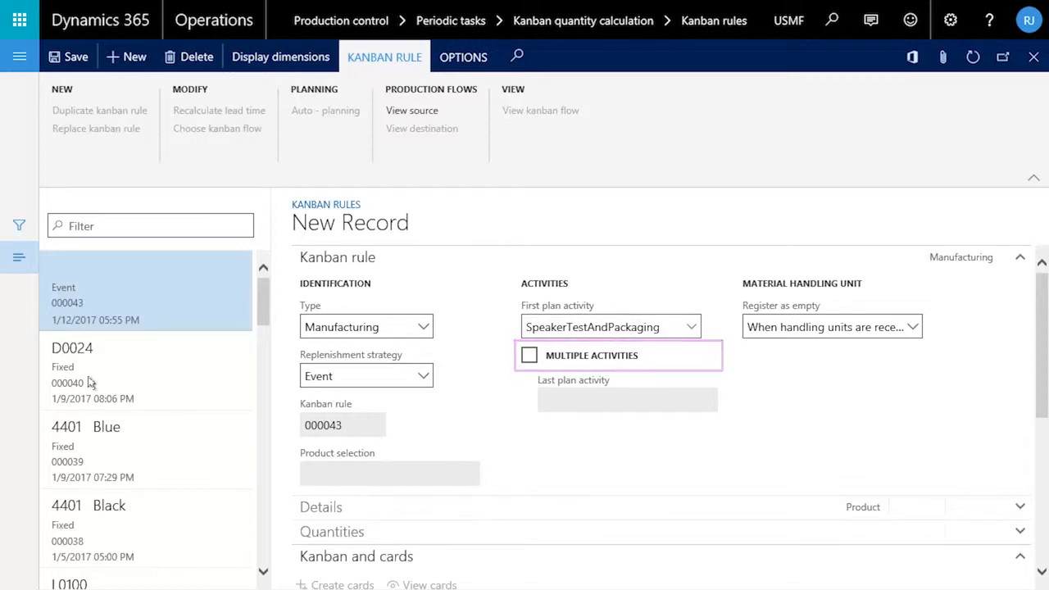
click(913, 327)
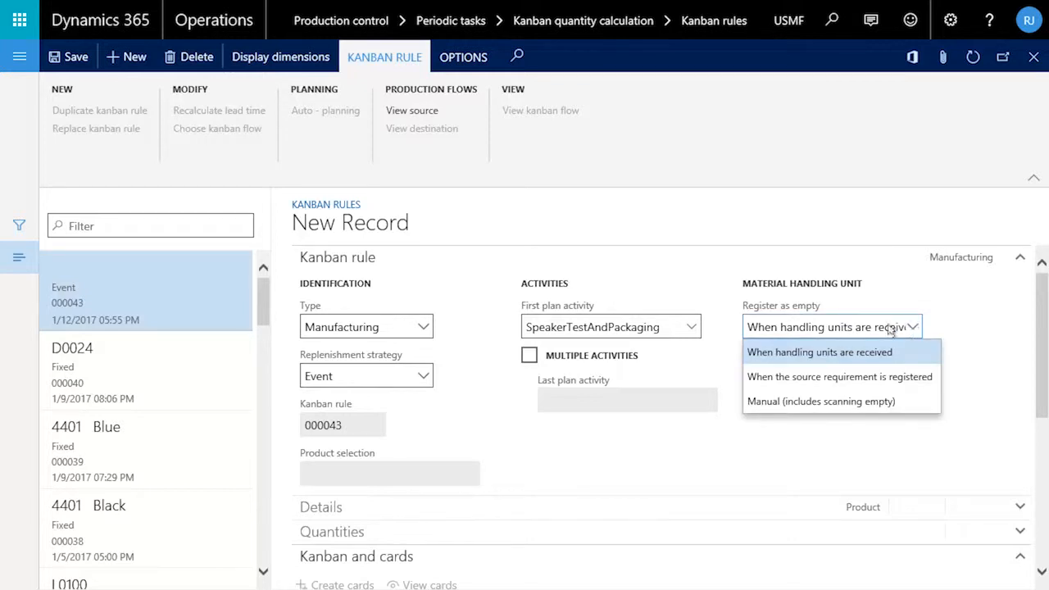
click(803, 352)
click(365, 259)
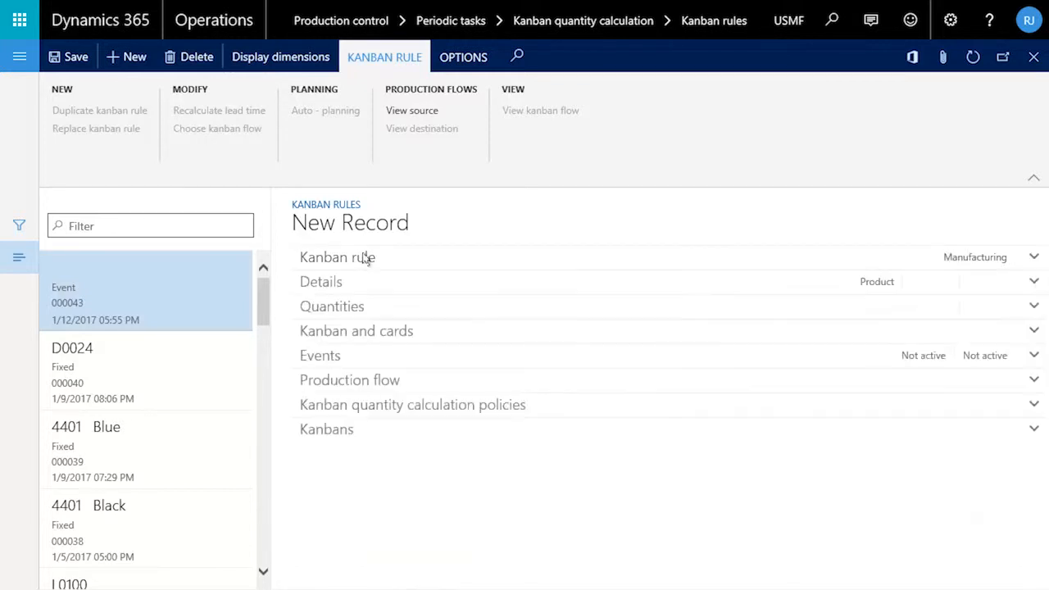
Step: In the rule's details, select by Product, choose product 4401 and set its color to Green
click(326, 283)
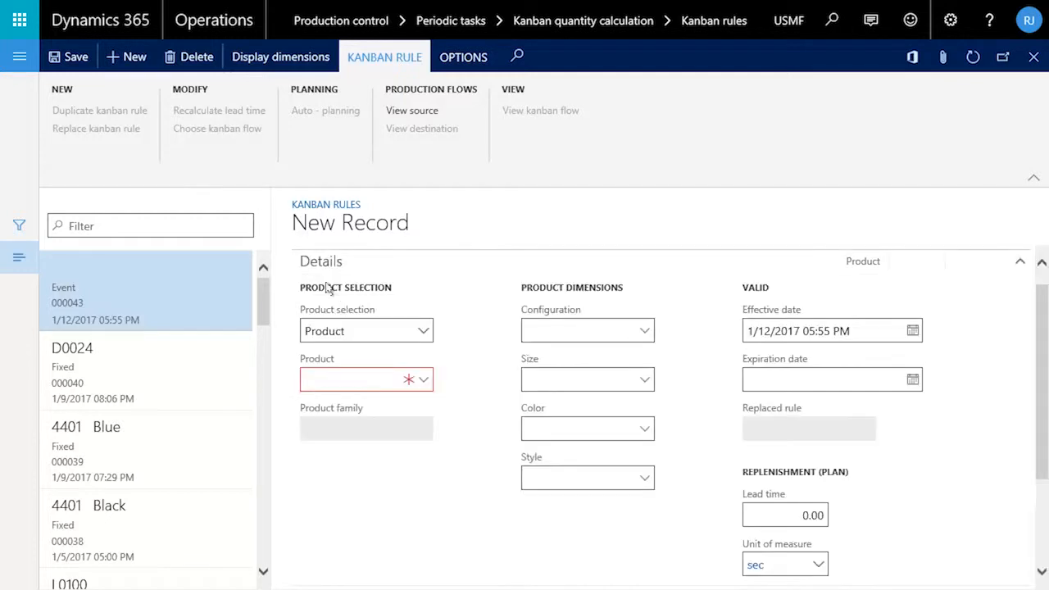
click(424, 330)
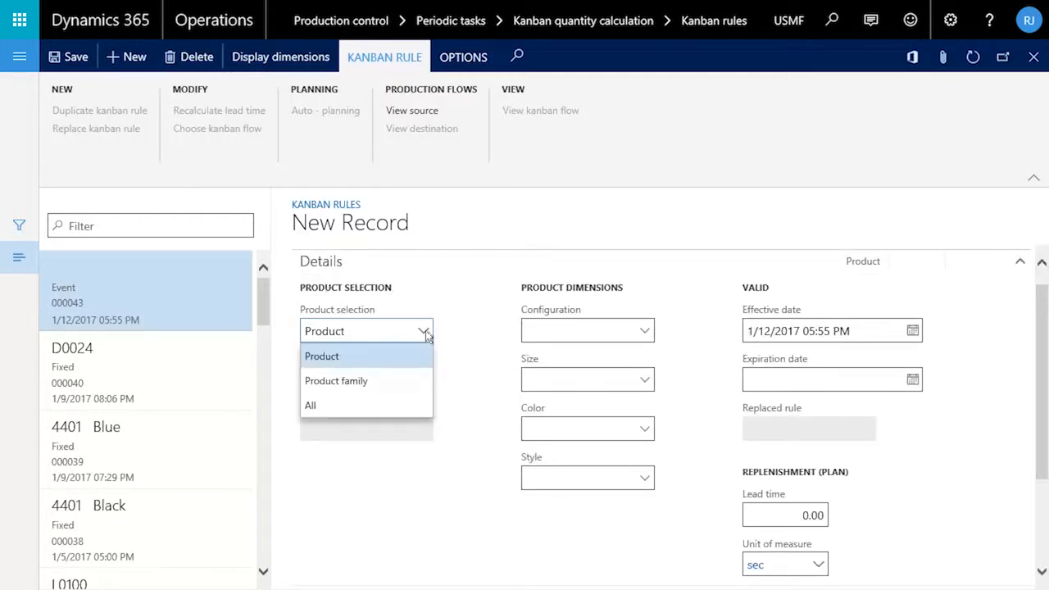
click(320, 356)
click(423, 380)
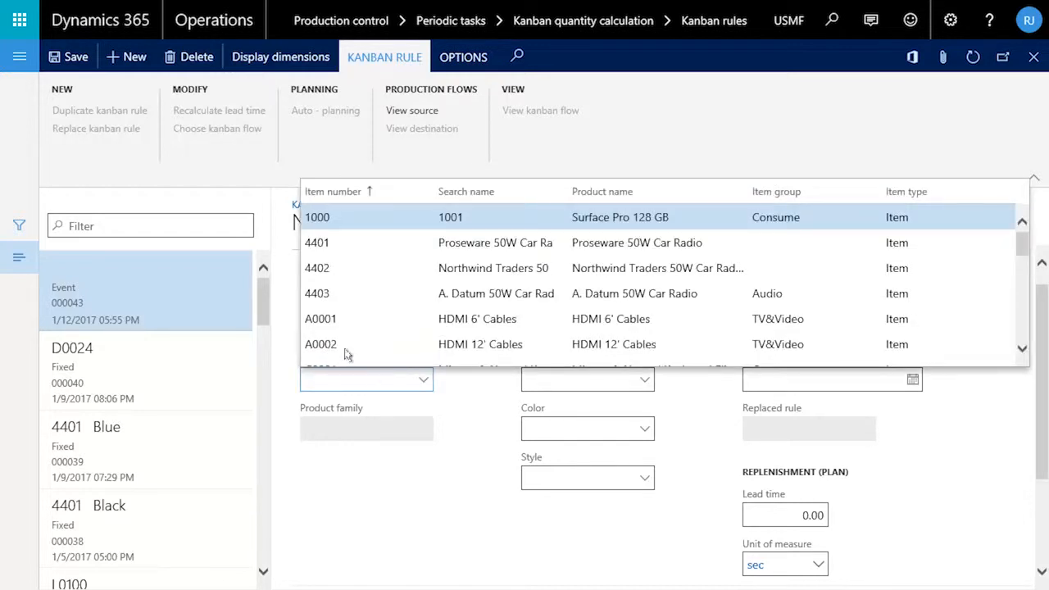
click(316, 243)
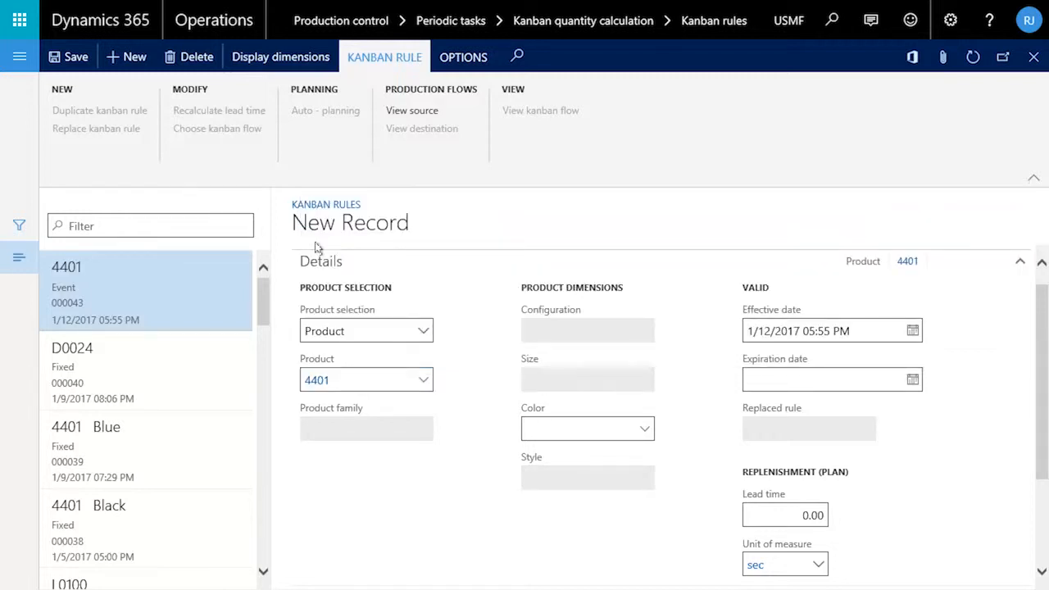
click(645, 430)
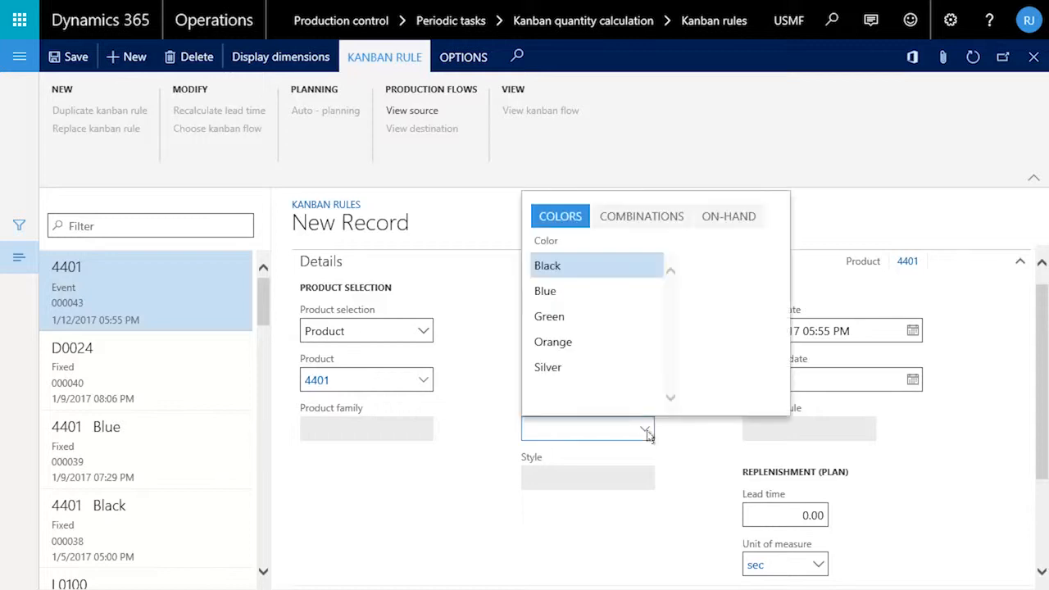
click(551, 321)
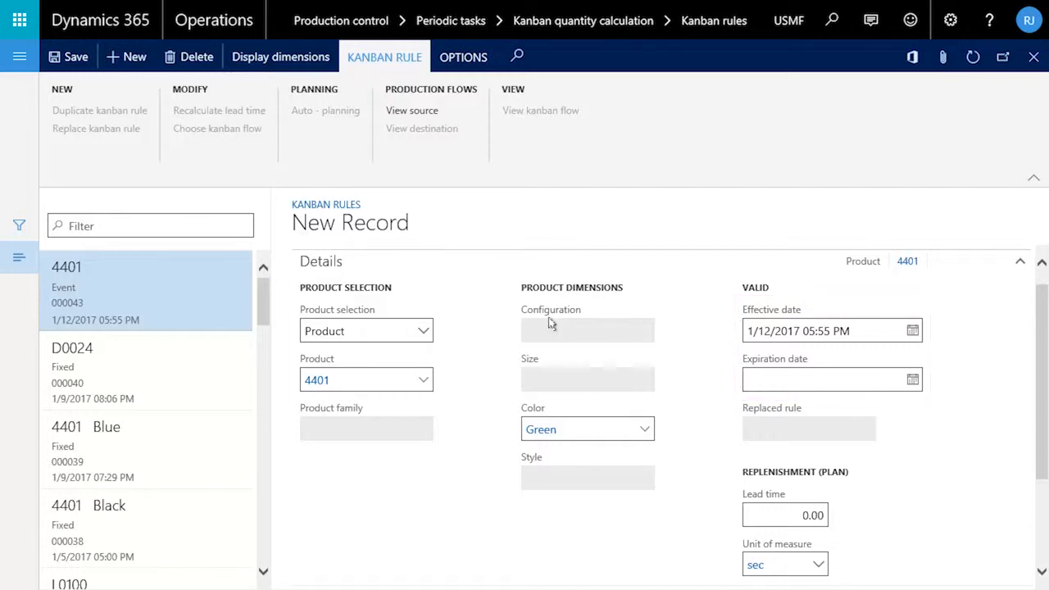
Step: Set the replenishment lead time to 1.00 with day as the unit of measure, and finish the details
click(817, 565)
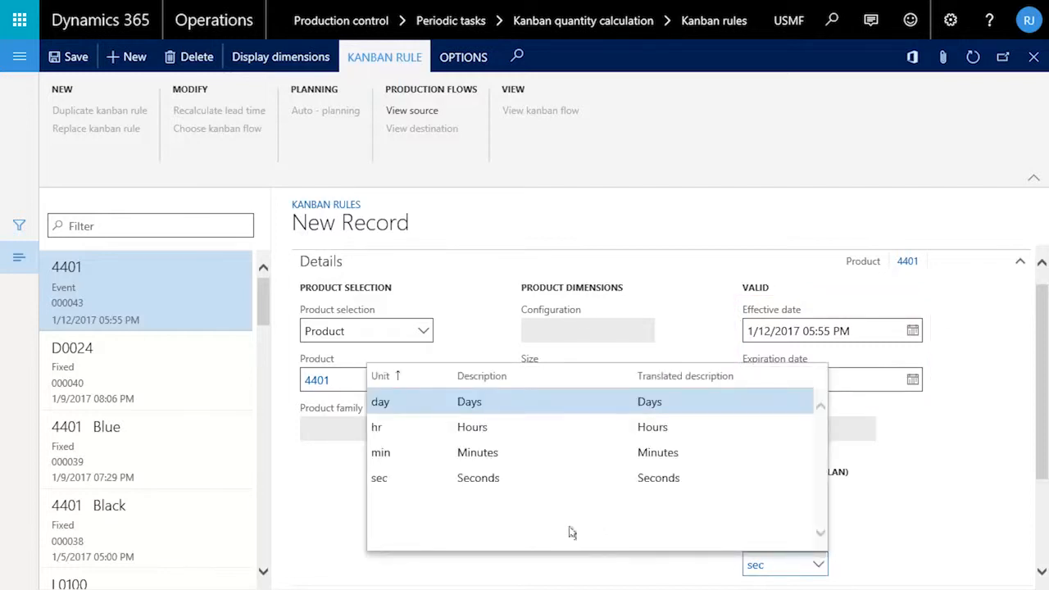
click(469, 405)
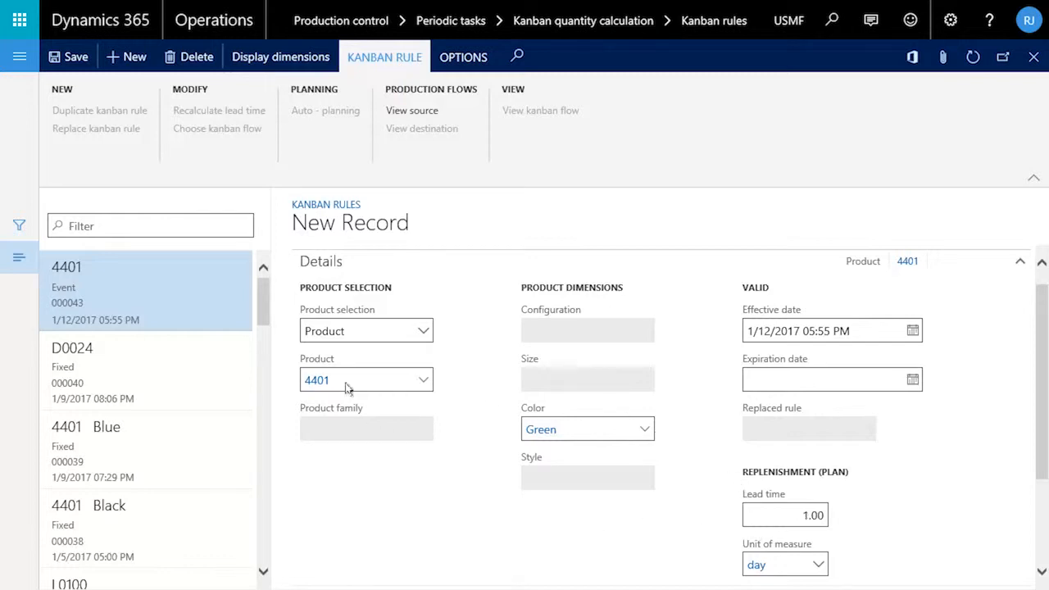
click(319, 261)
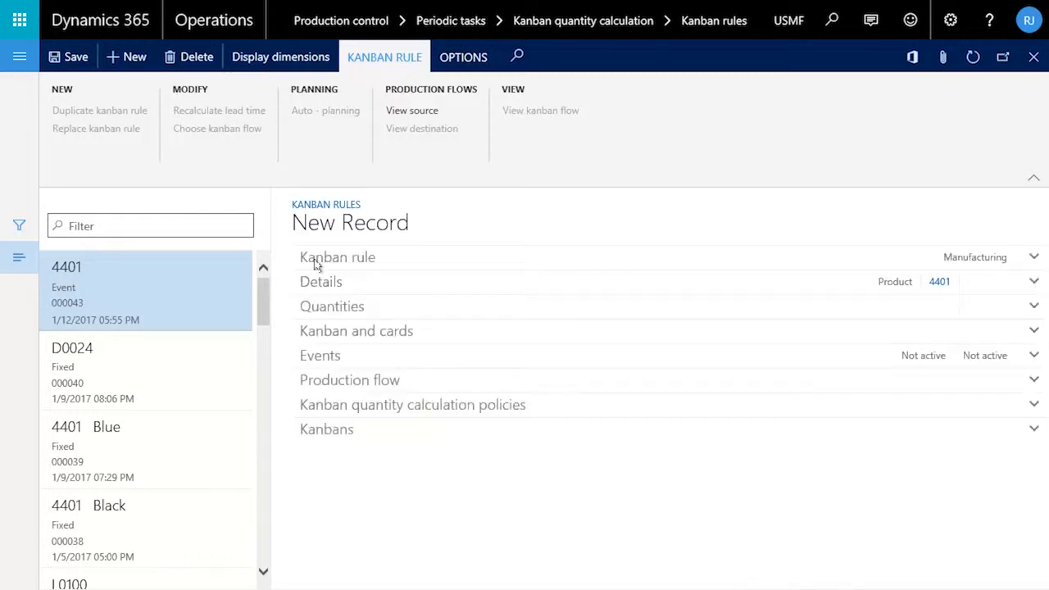
Step: In the rule's event settings, review the sales event options and set the sales event to Batch
click(319, 355)
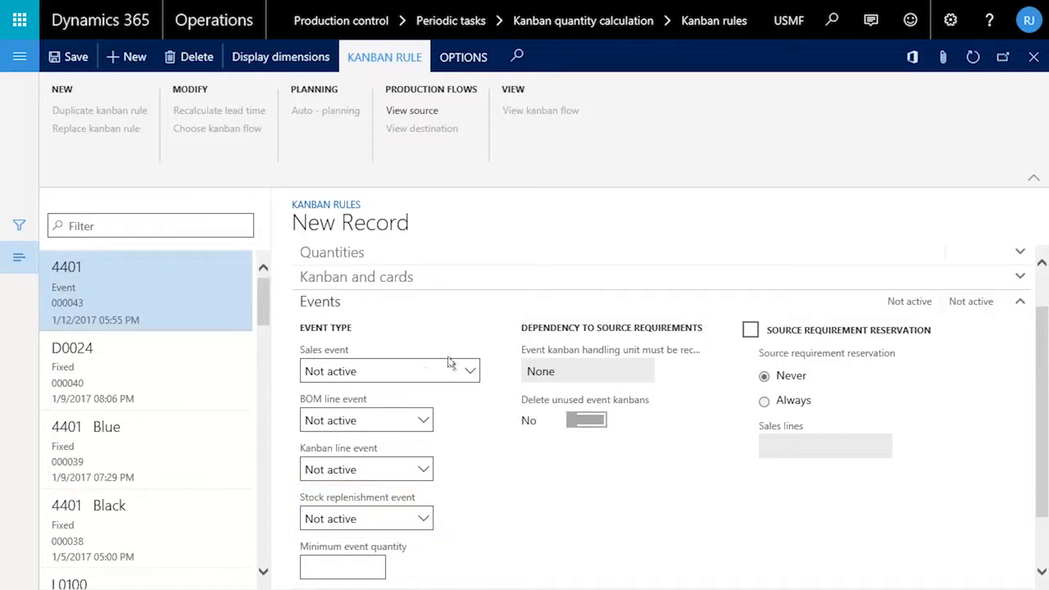
click(471, 373)
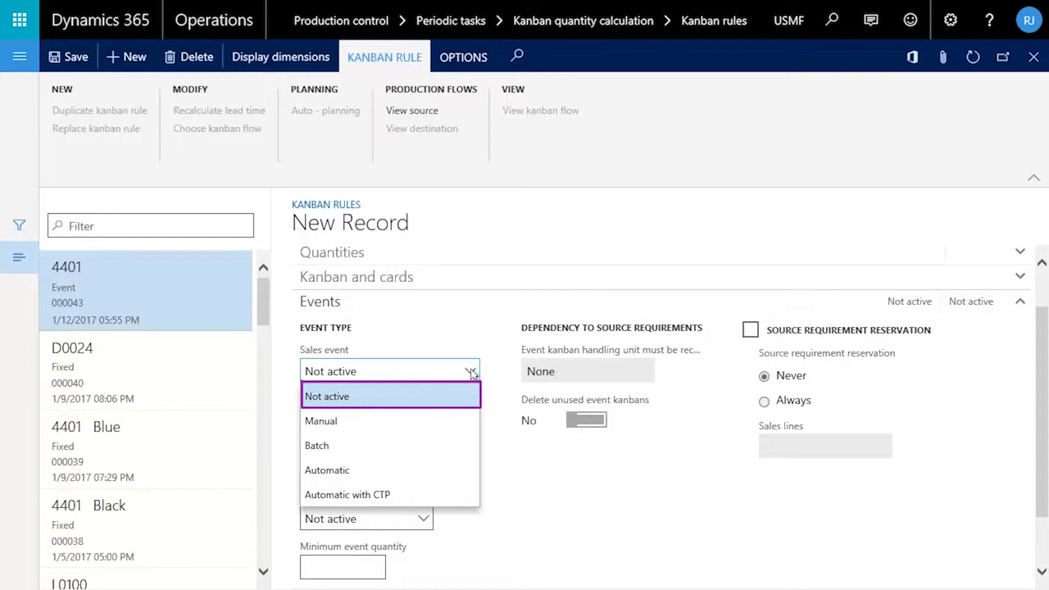
key(Down)
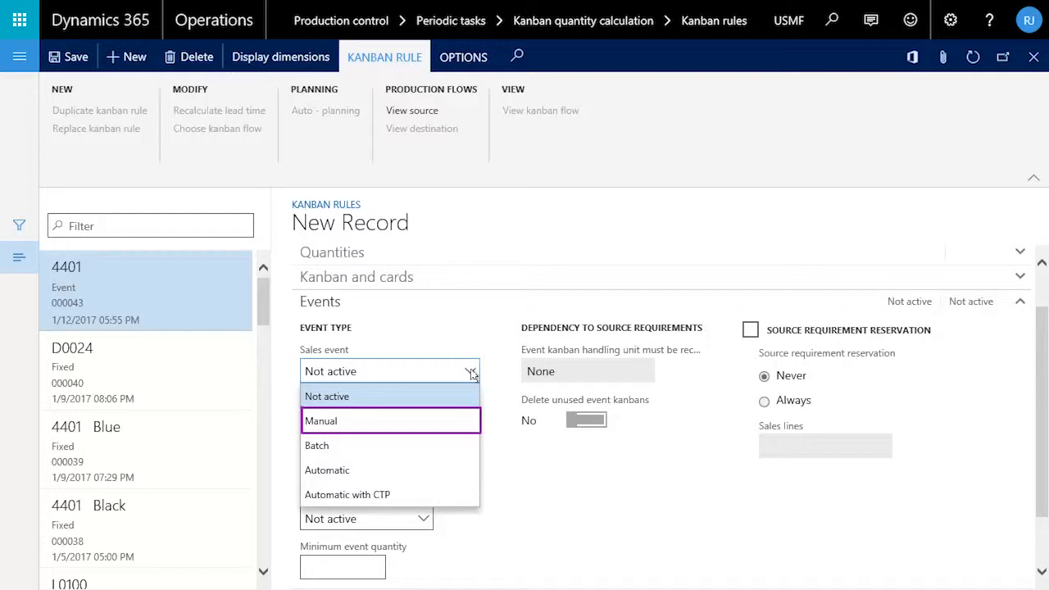
key(Down)
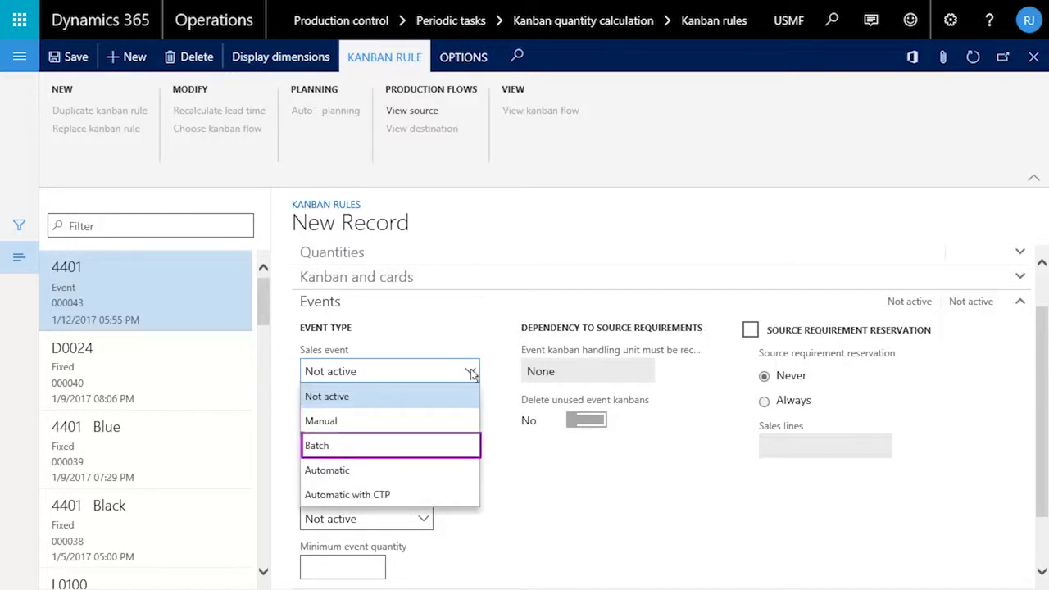
key(Down)
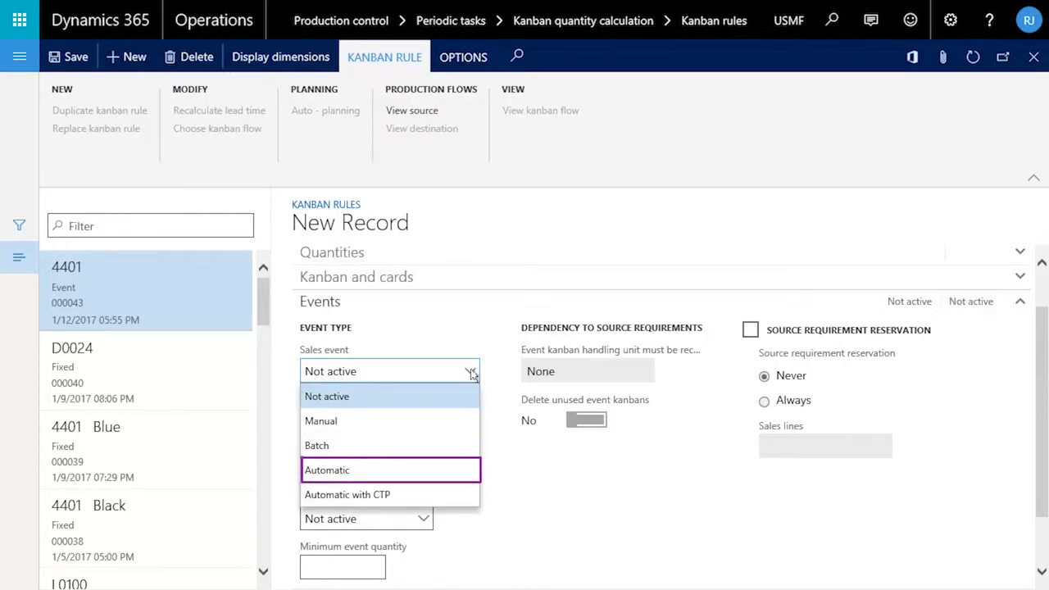
key(Down)
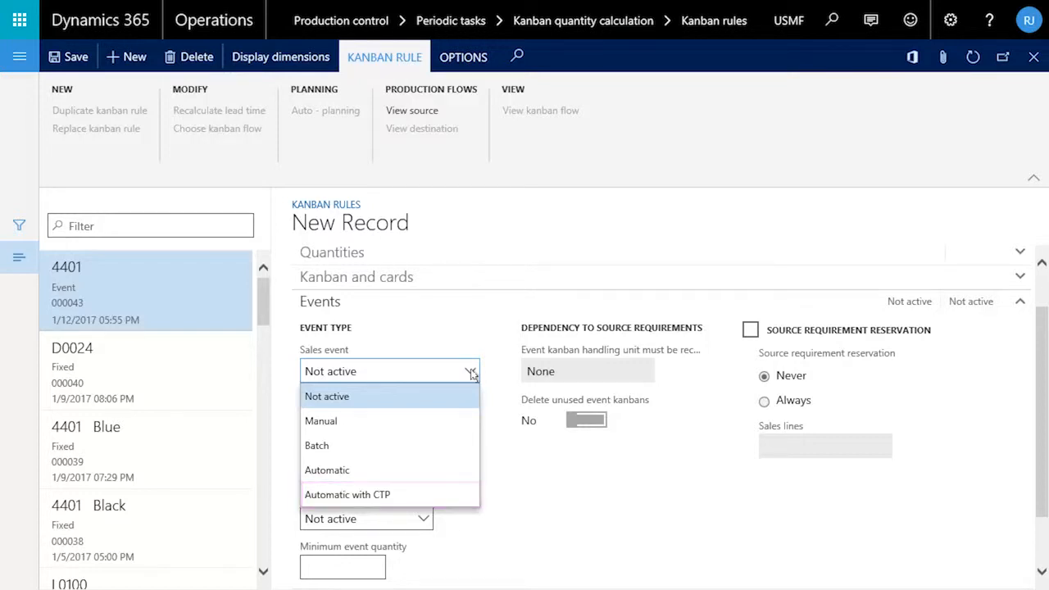
click(330, 445)
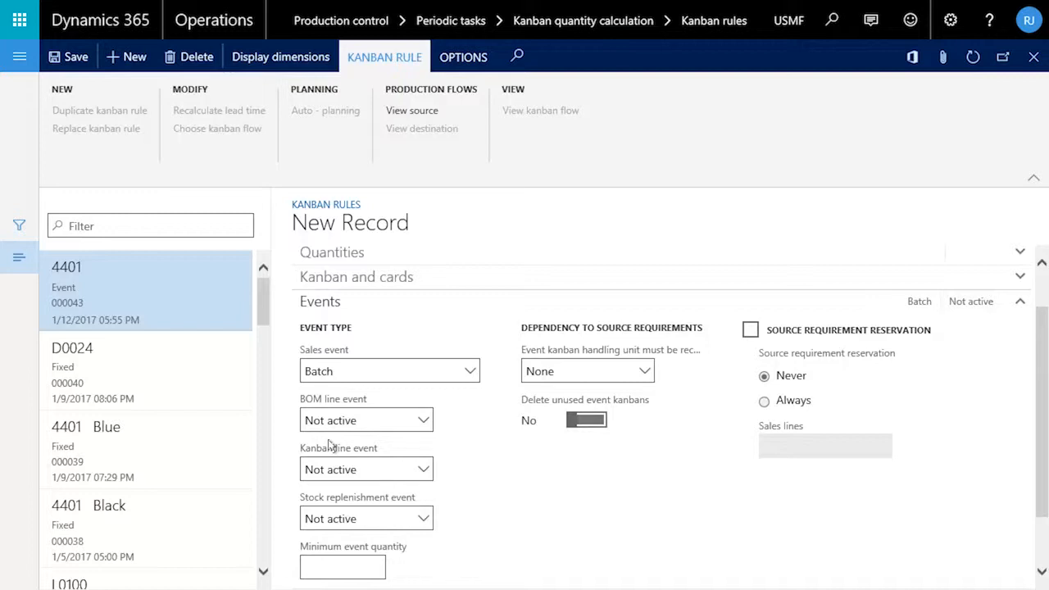
Step: Review the options available for the BOM line, kanban line and stock replenishment events
click(423, 421)
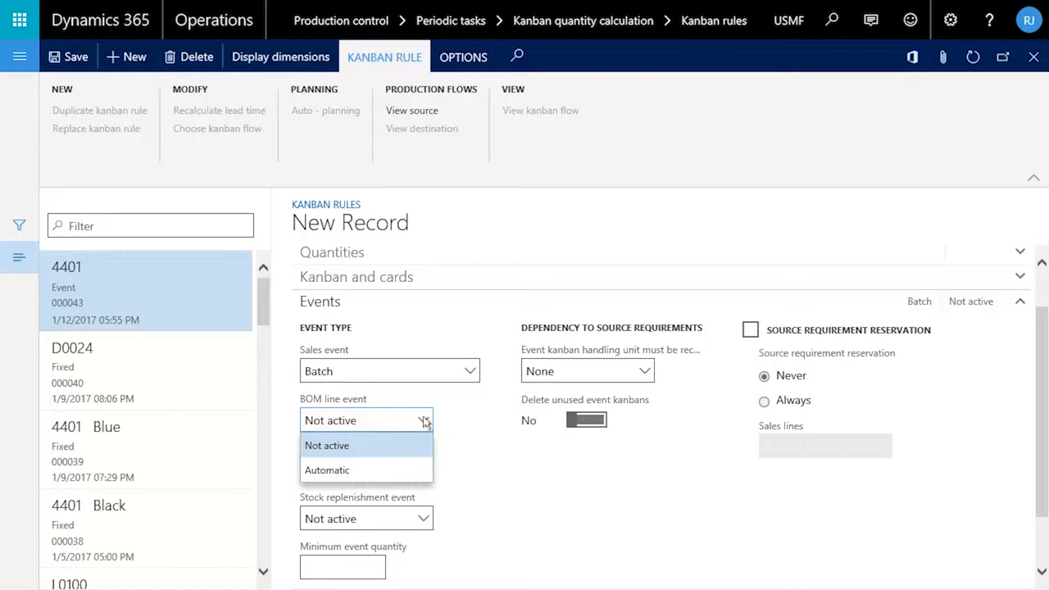
click(425, 421)
click(424, 472)
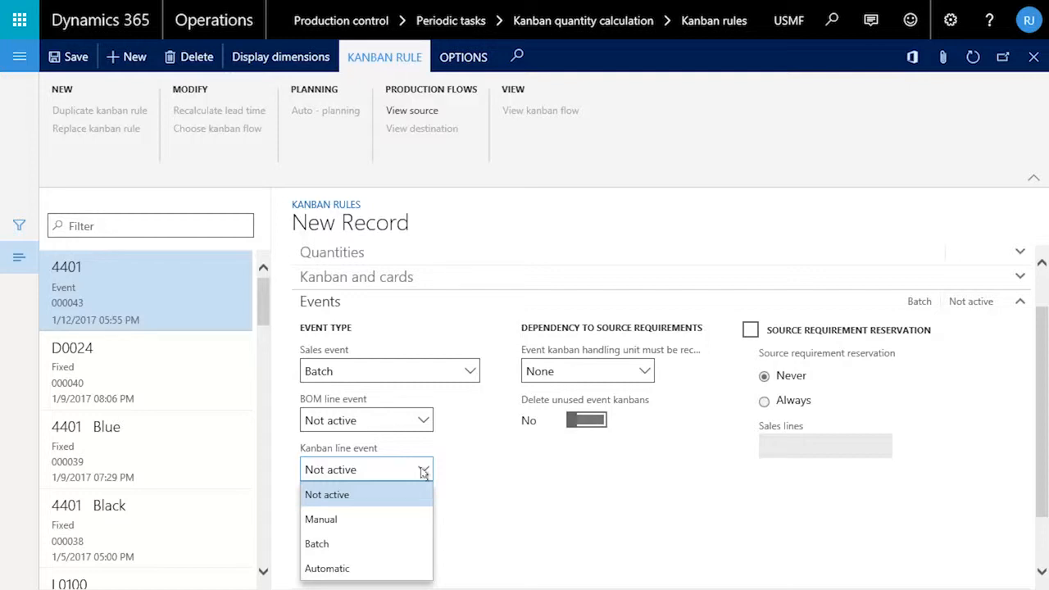
click(424, 472)
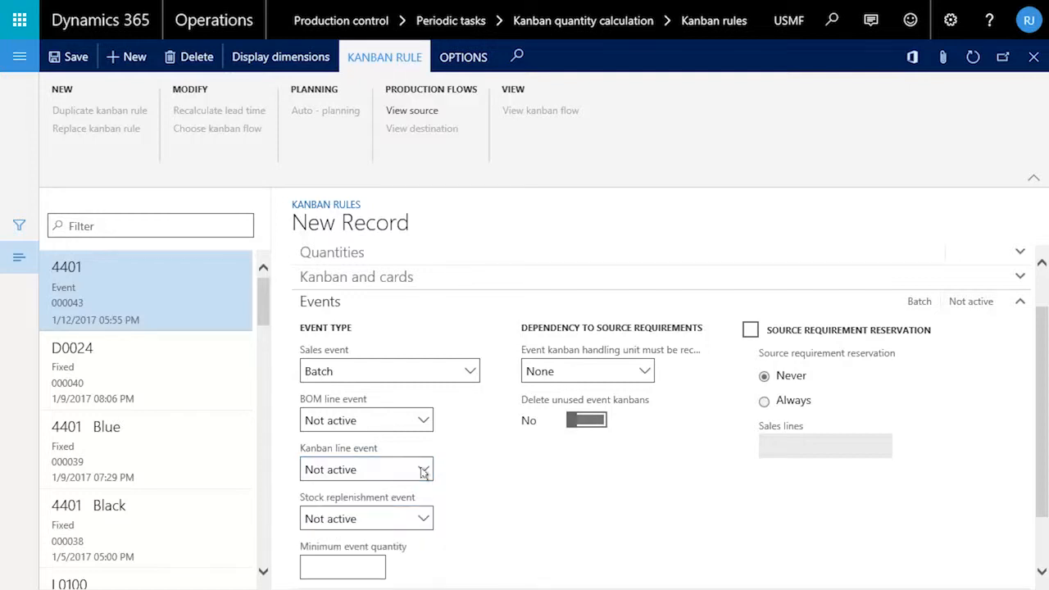
click(423, 519)
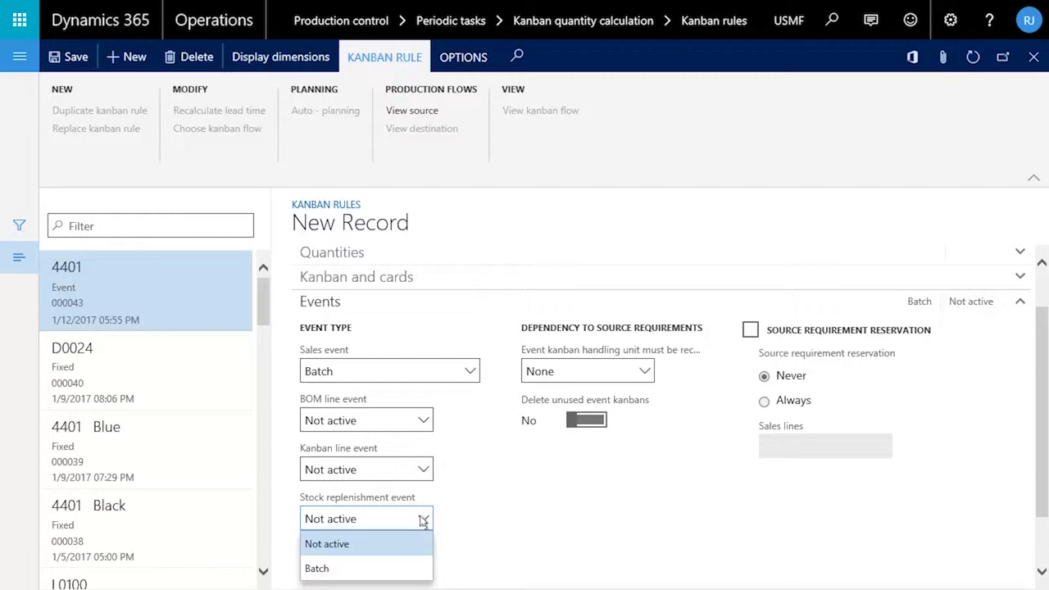
click(423, 520)
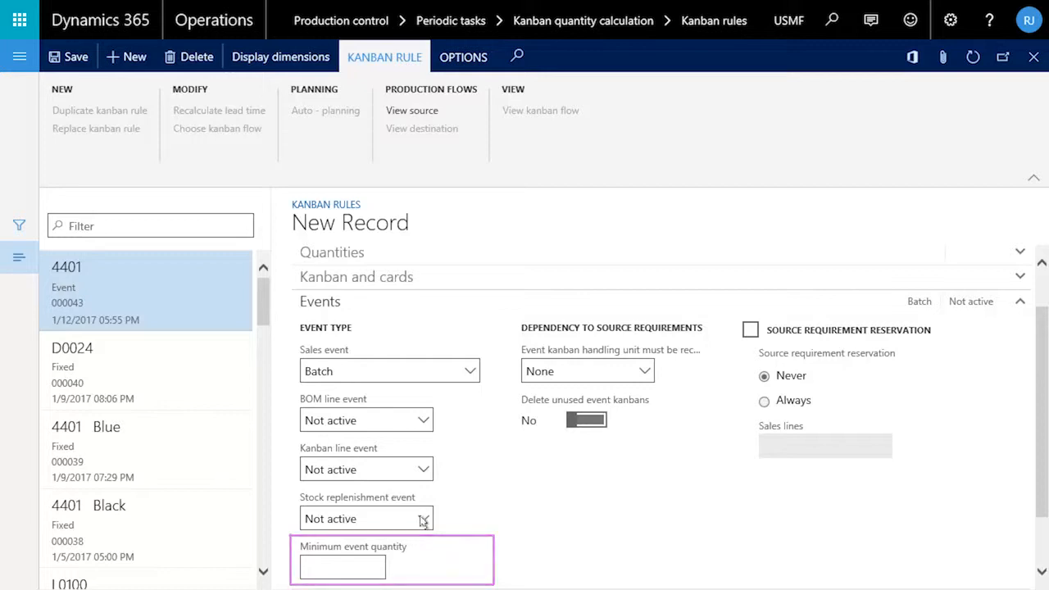
Step: Set the minimum event quantity to 3.00 and the event kanban handling unit receipt dependency to Picking
click(329, 572)
text(3.00)
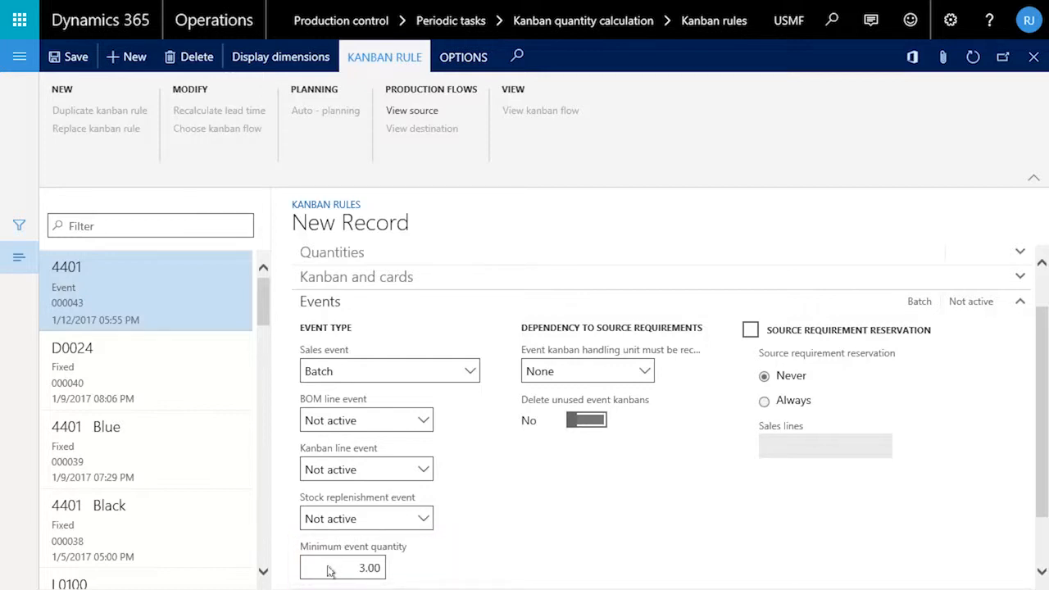
click(645, 371)
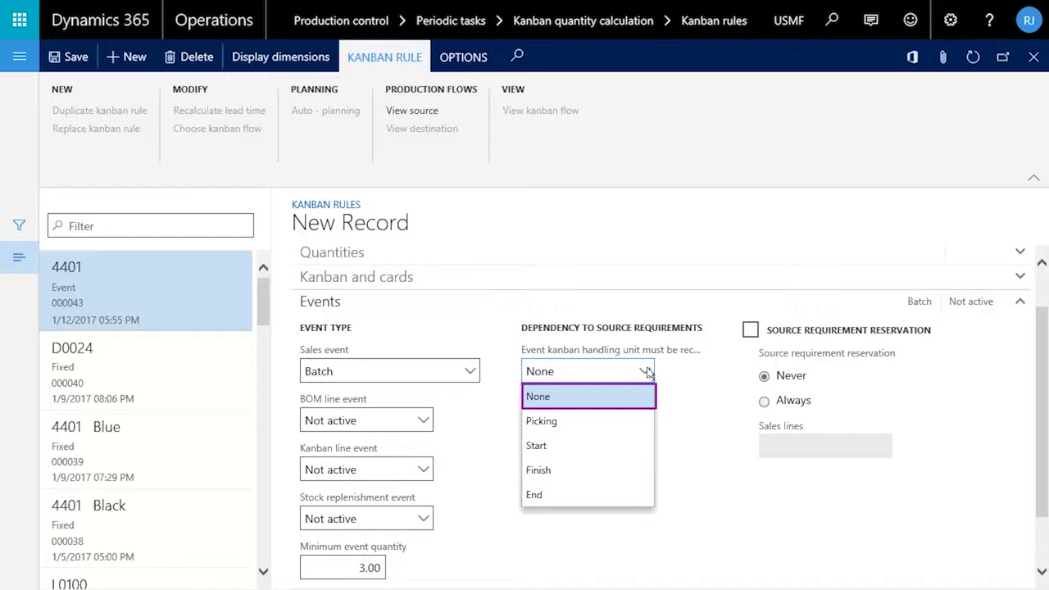
key(Down)
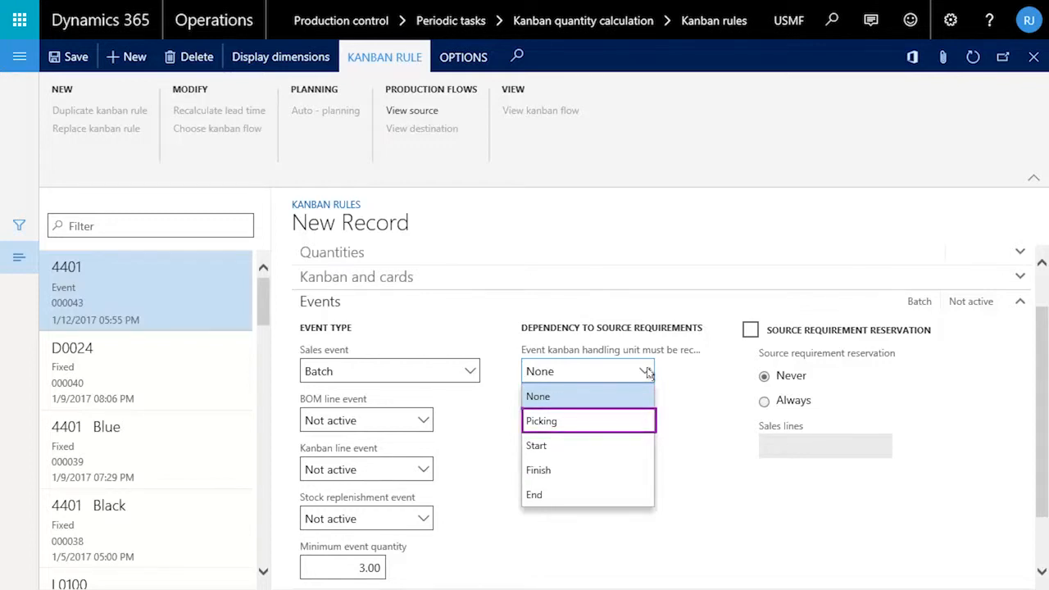
key(Down)
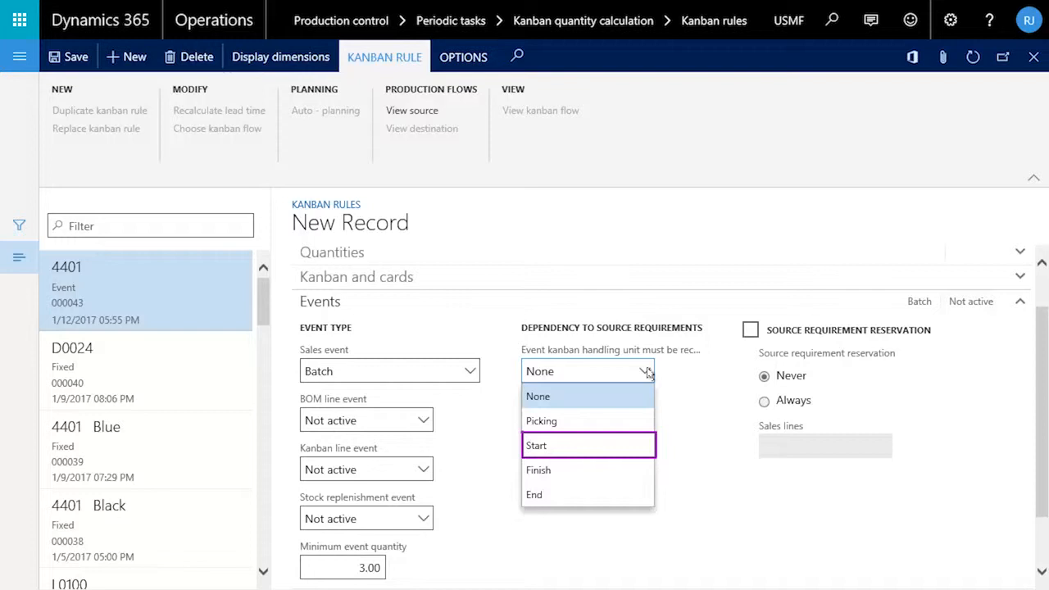
key(Down)
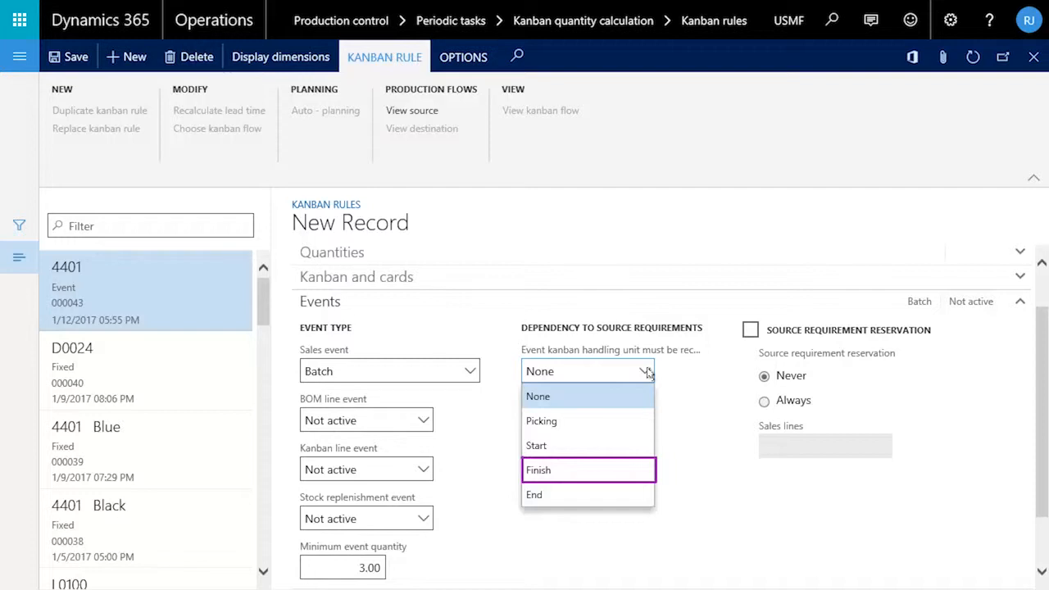
key(Down)
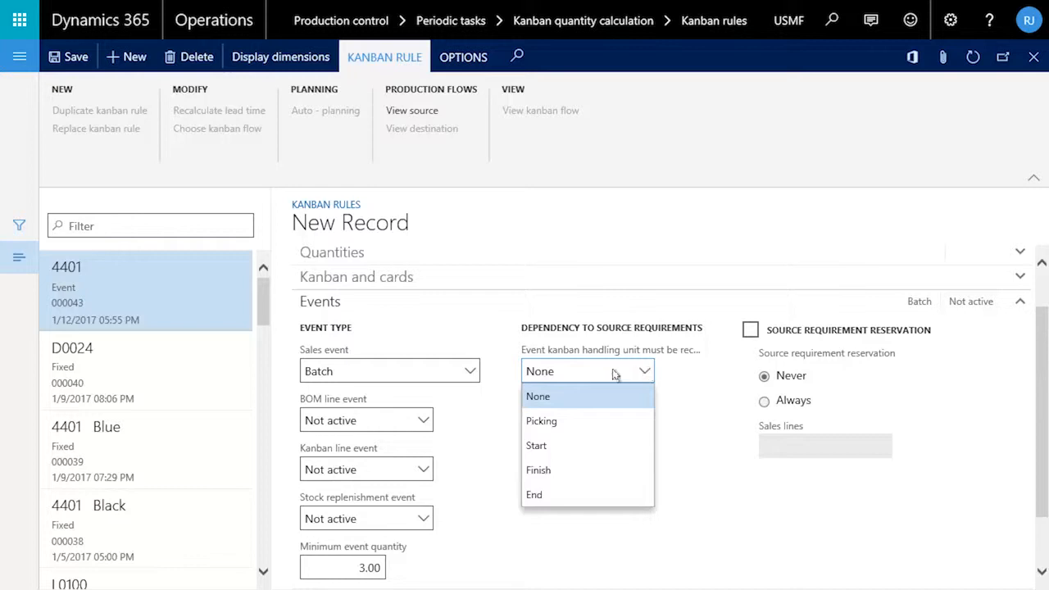
click(551, 422)
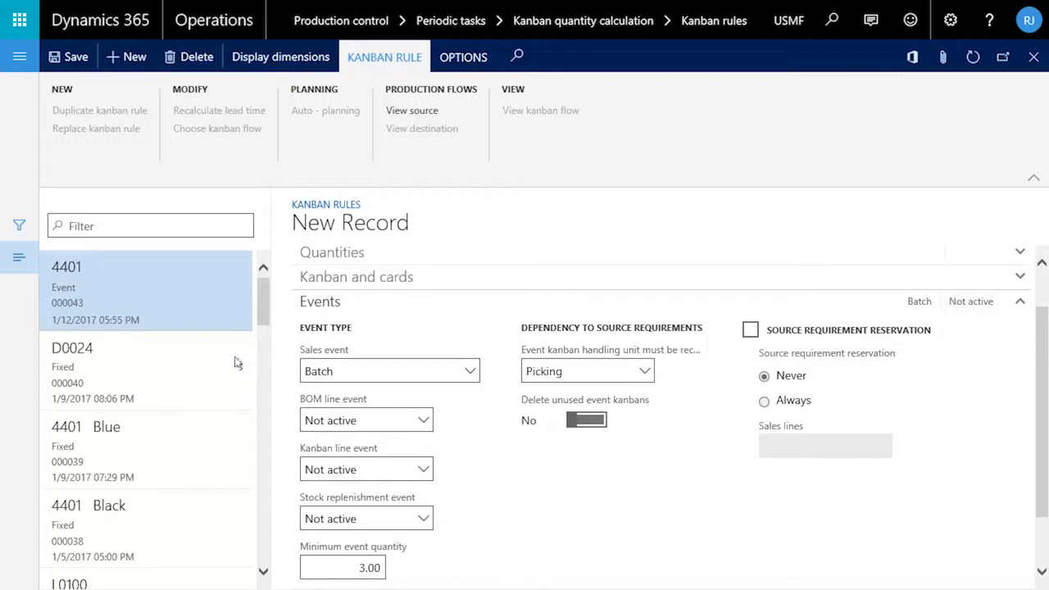
Step: Save the new kanban rule, then close the record and the kanban rules list
click(69, 59)
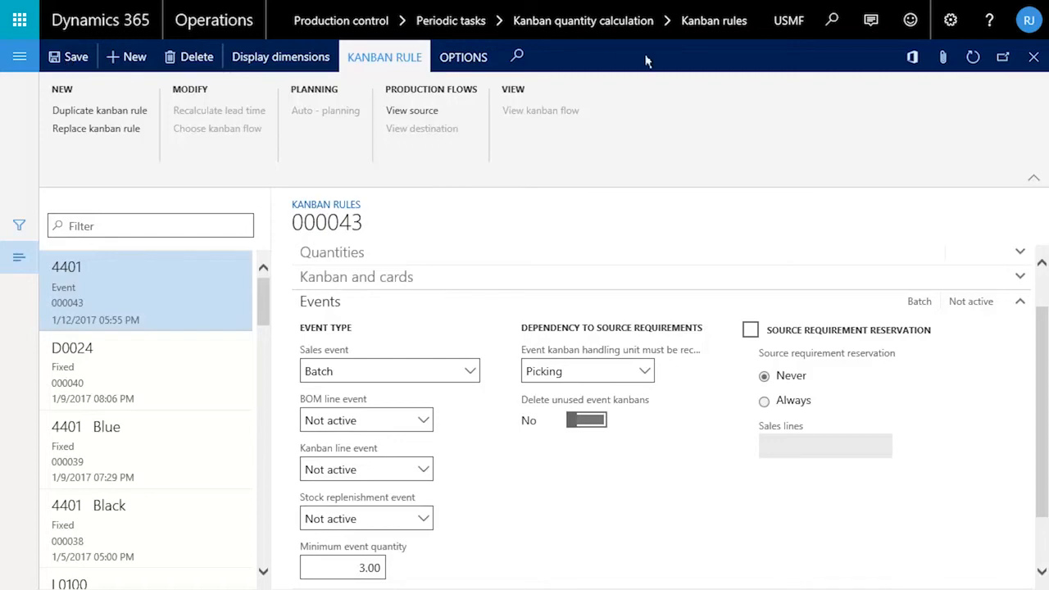
click(1034, 59)
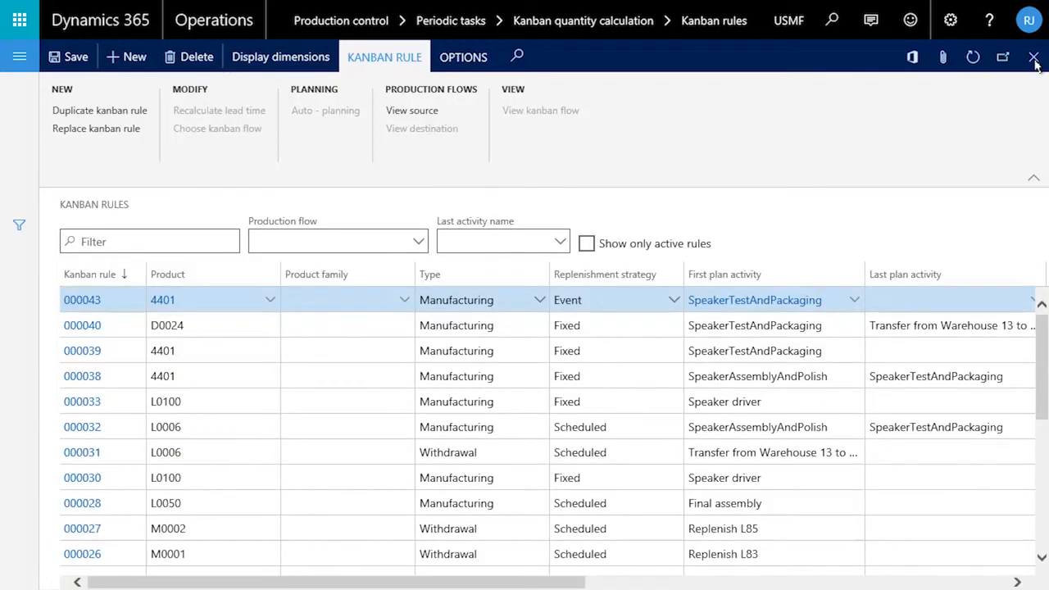
click(1035, 59)
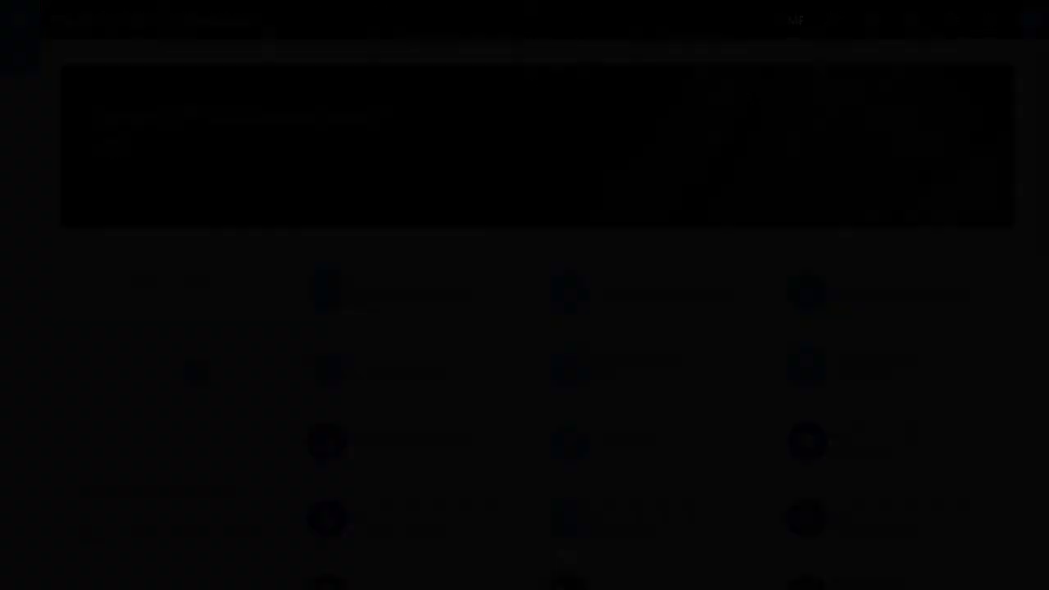